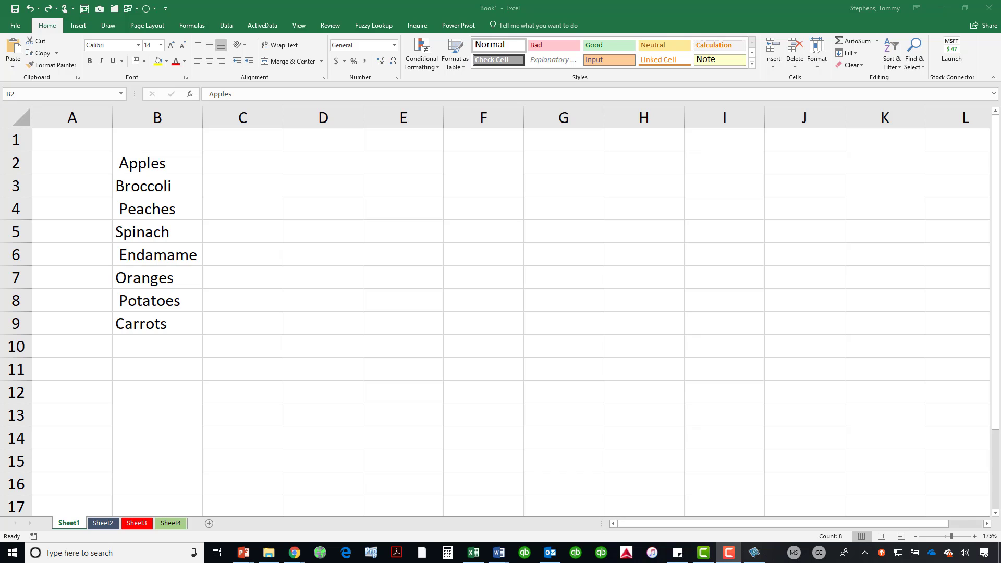
# Sort the produce list in column B, starting at B2, from A to Z
pyautogui.click(176, 166)
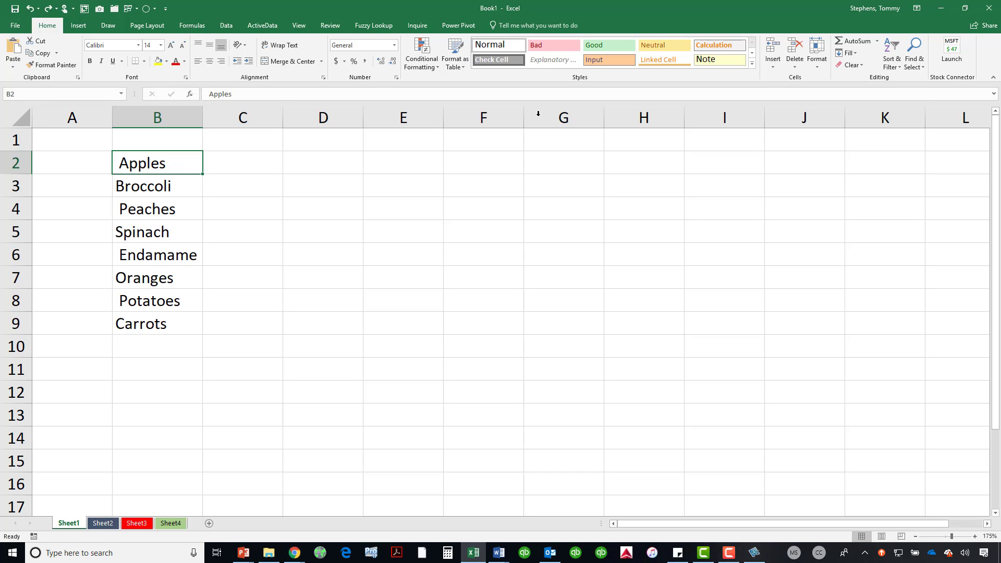
pyautogui.click(891, 68)
pyautogui.click(896, 78)
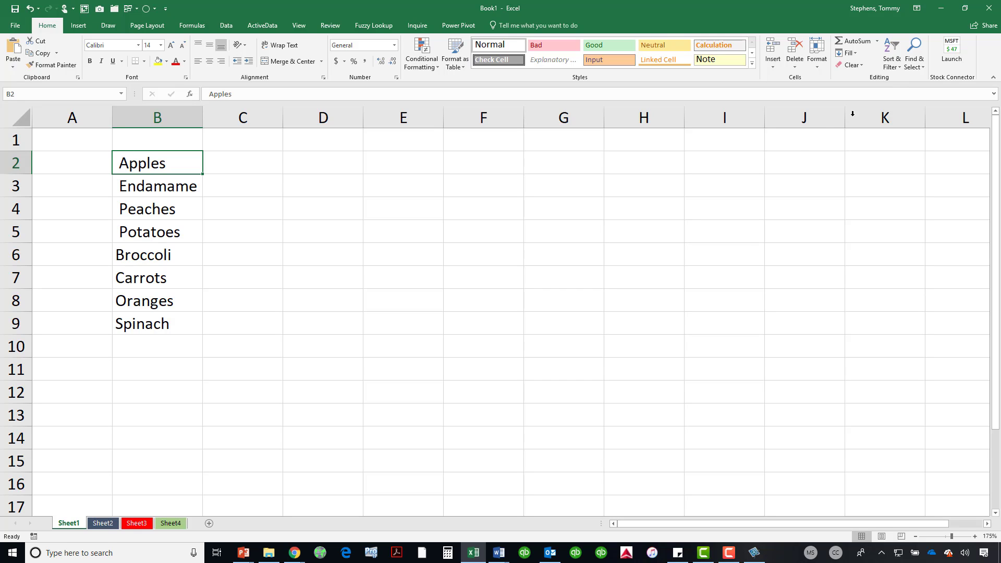
# Enter the formula =TRIM(B2) in cell D2 to strip the extra spaces from the first produce name
pyautogui.click(307, 164)
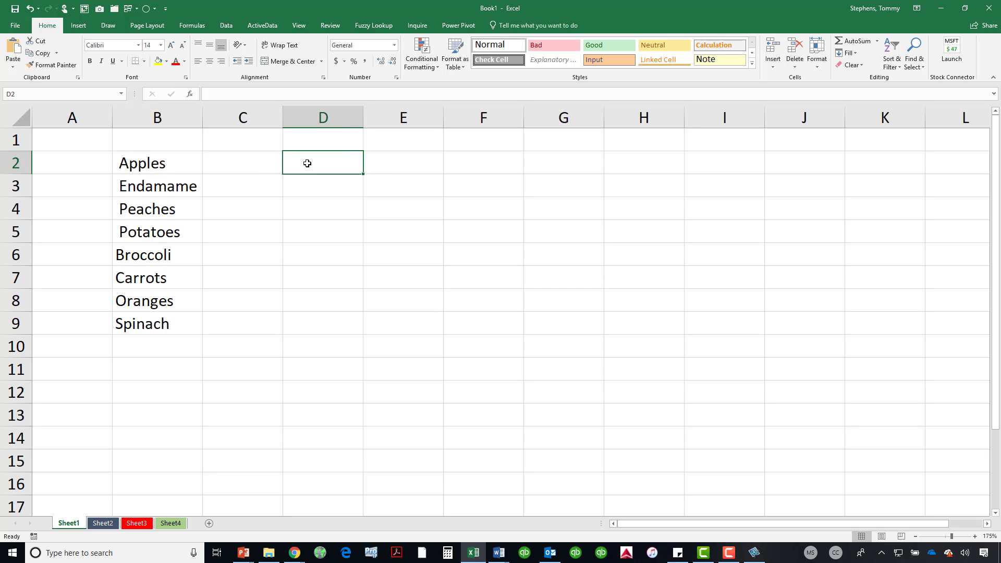
pyautogui.write('=')
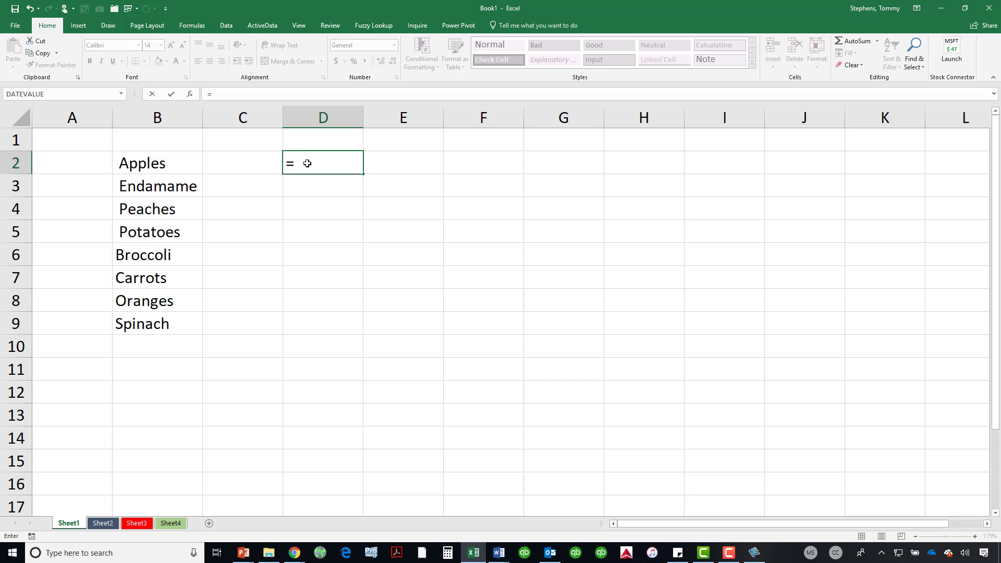
pyautogui.write('T')
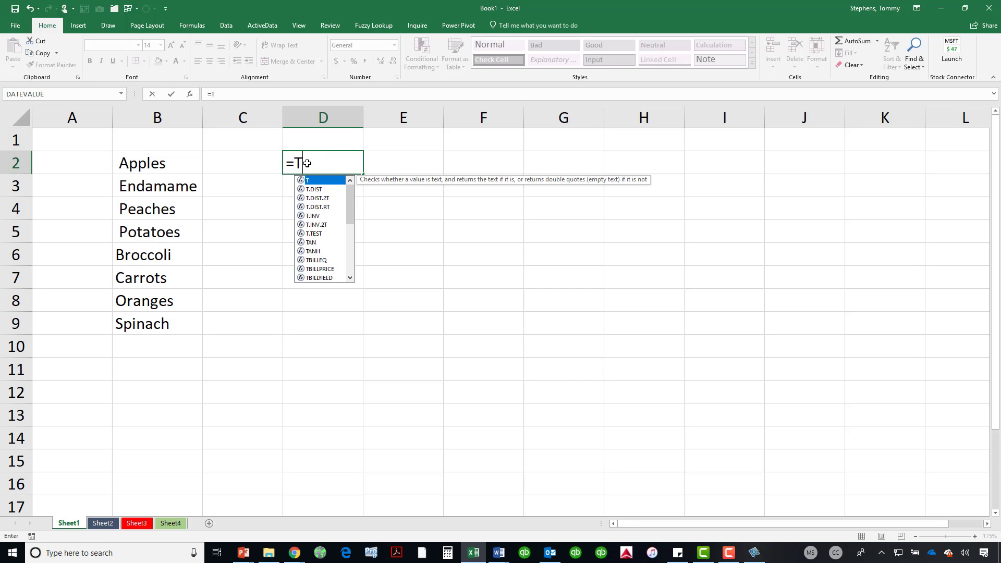
pyautogui.write('RIM(')
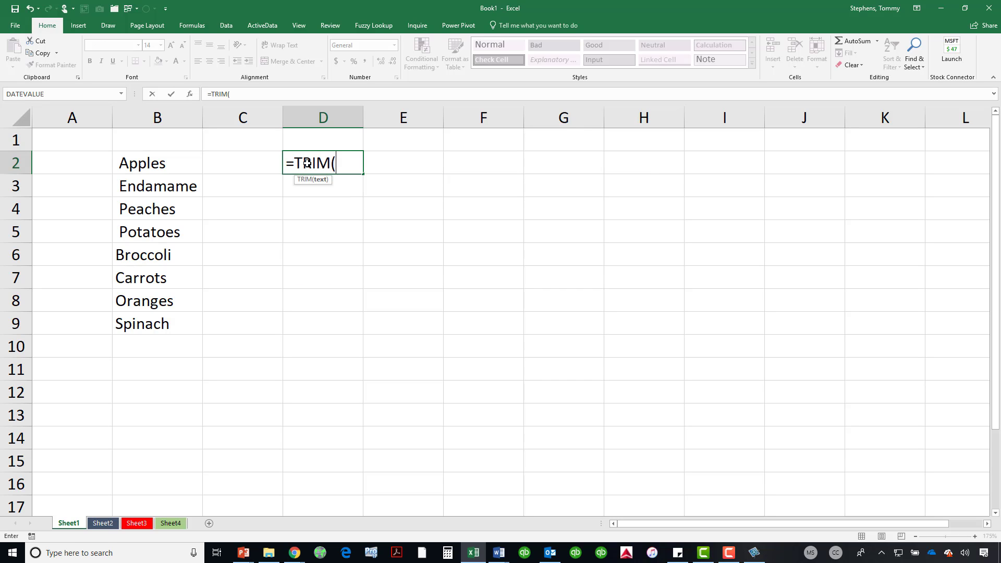
pyautogui.click(165, 159)
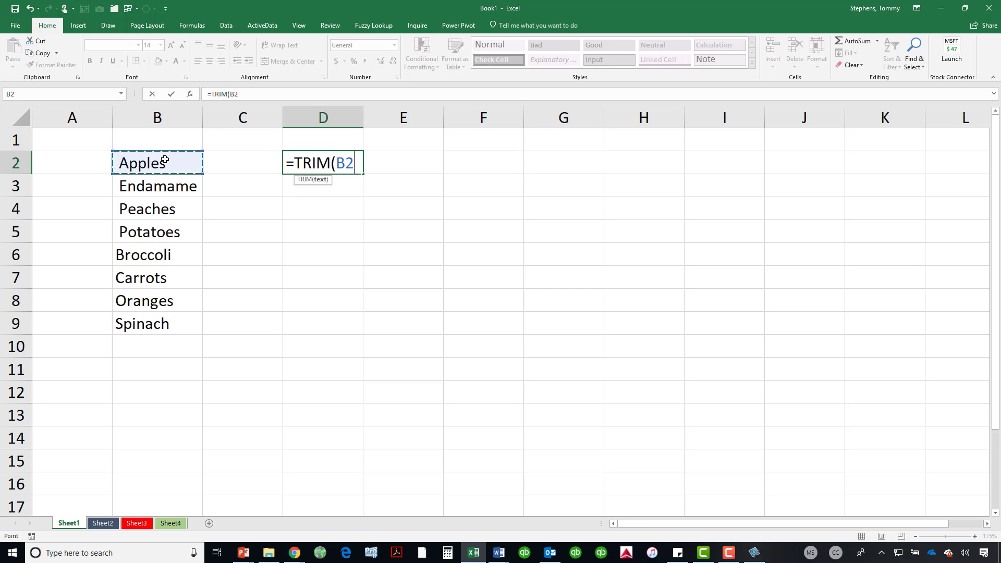
pyautogui.write(')')
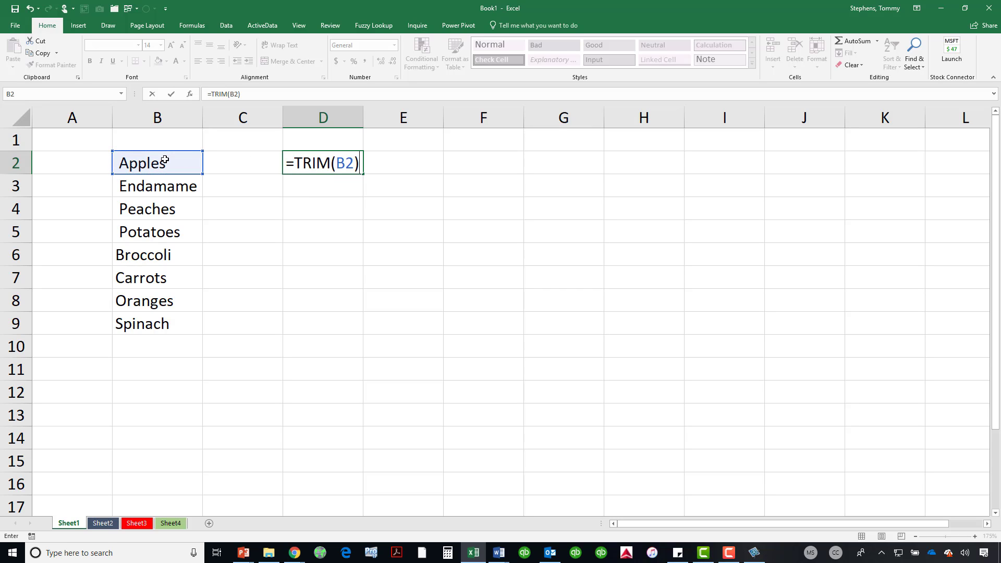
pyautogui.press('Return')
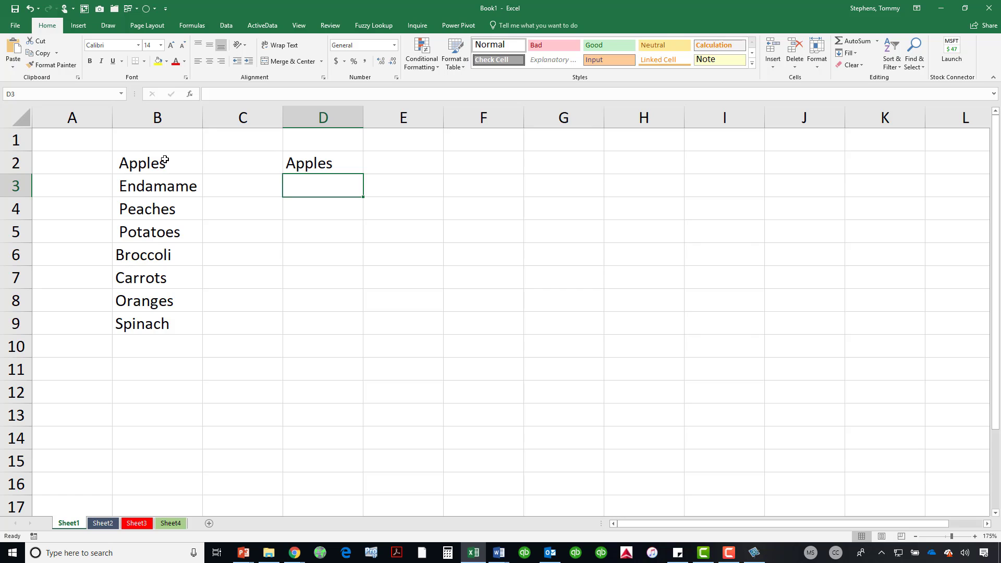
pyautogui.click(335, 162)
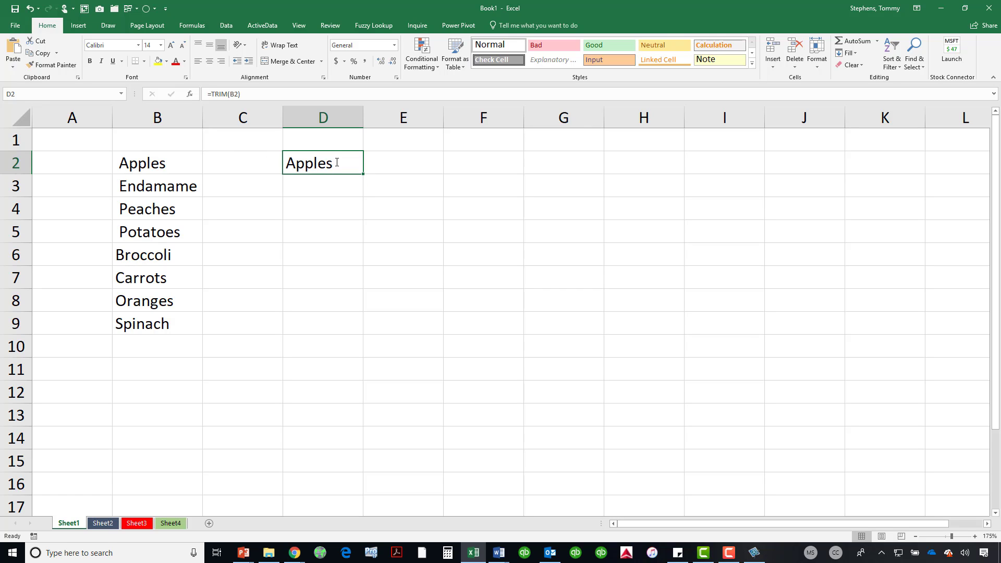
pyautogui.doubleClick(337, 162)
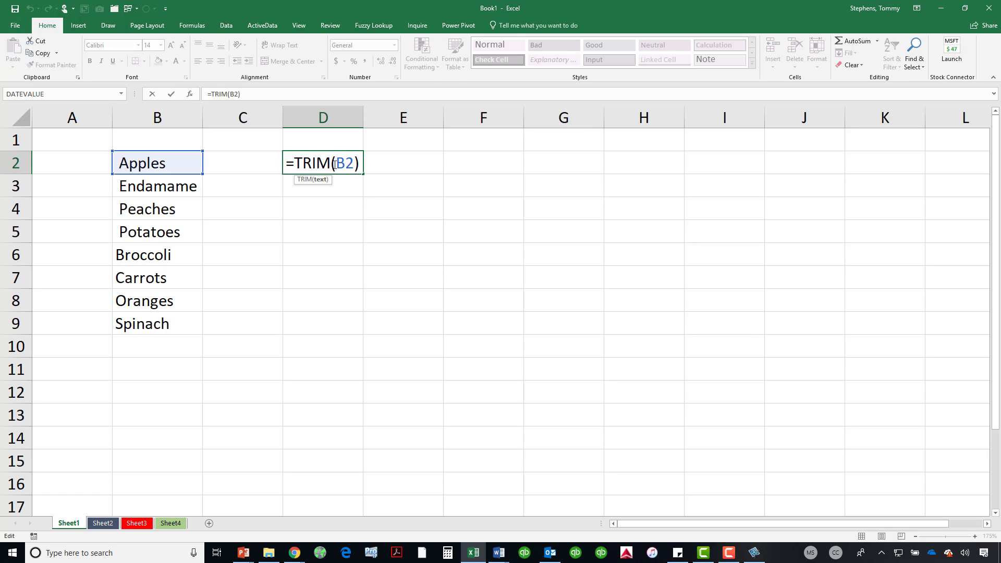
pyautogui.moveTo(335, 164); pyautogui.dragTo(353, 163)
pyautogui.press('Escape')
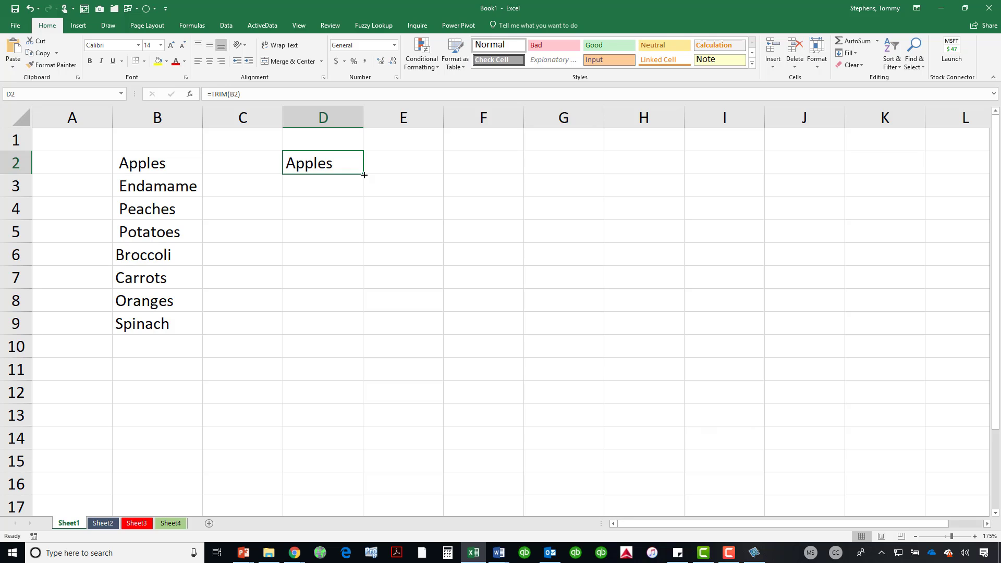
# Fill the TRIM formula from D2 down through D9 and autofit the width of column D
pyautogui.moveTo(364, 175); pyautogui.dragTo(360, 324)
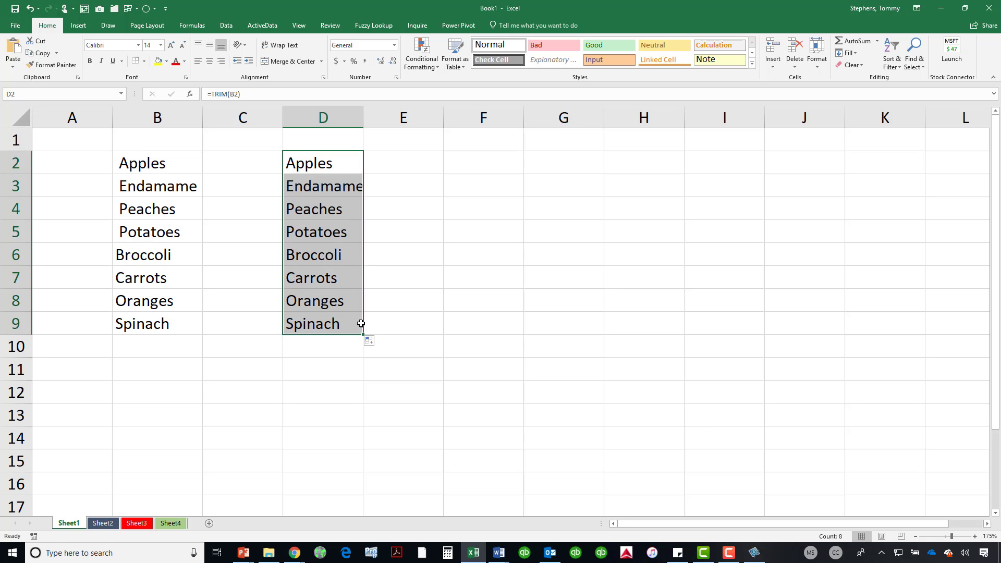
pyautogui.click(346, 319)
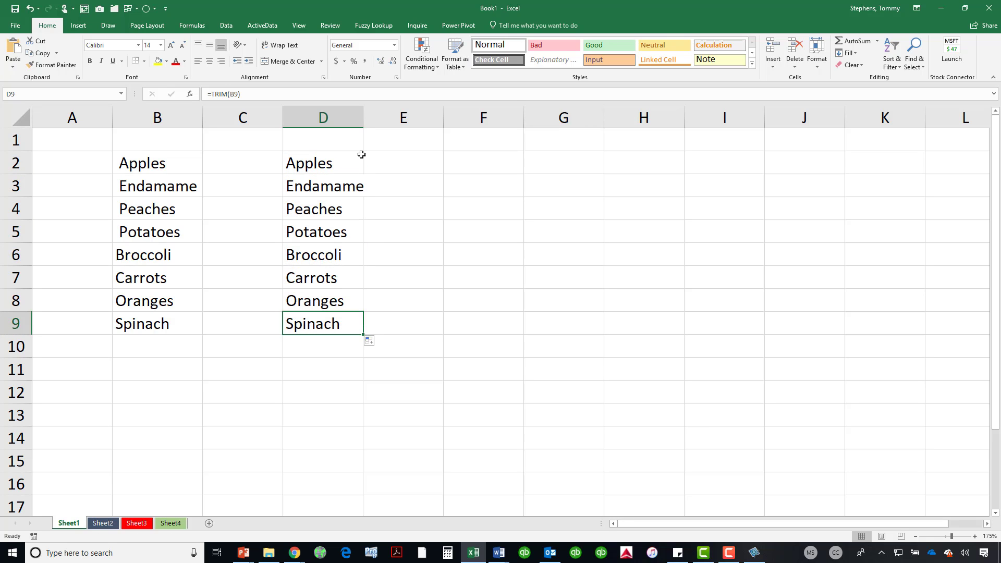
pyautogui.doubleClick(367, 120)
# Try to sort the TRIM formula results in column D from A to Z
pyautogui.click(357, 162)
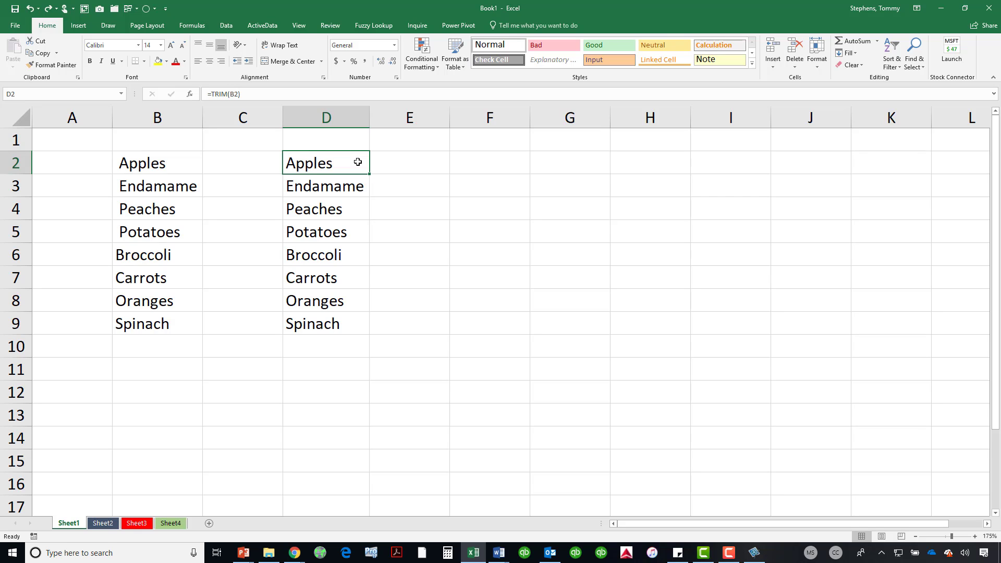
pyautogui.click(891, 64)
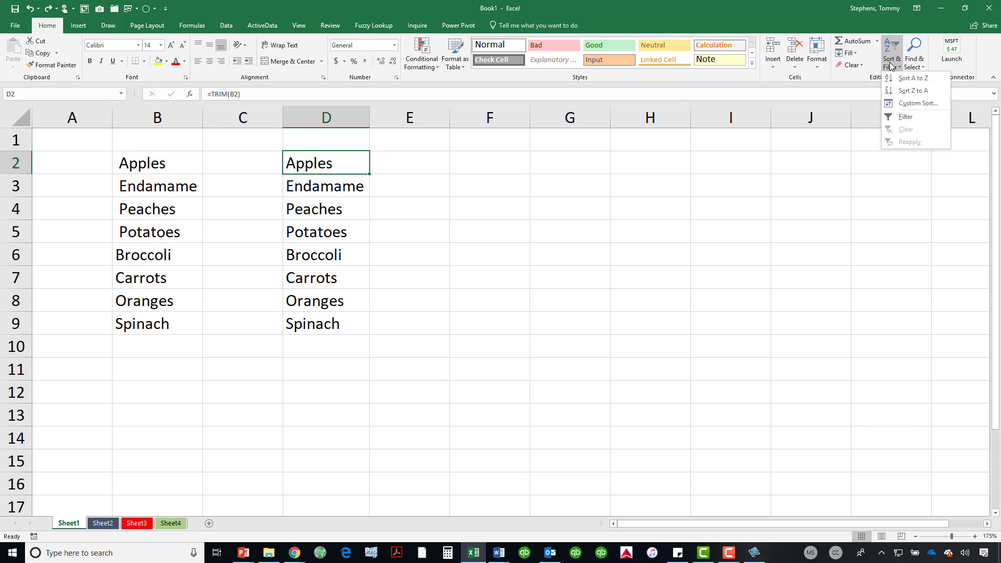
pyautogui.click(912, 79)
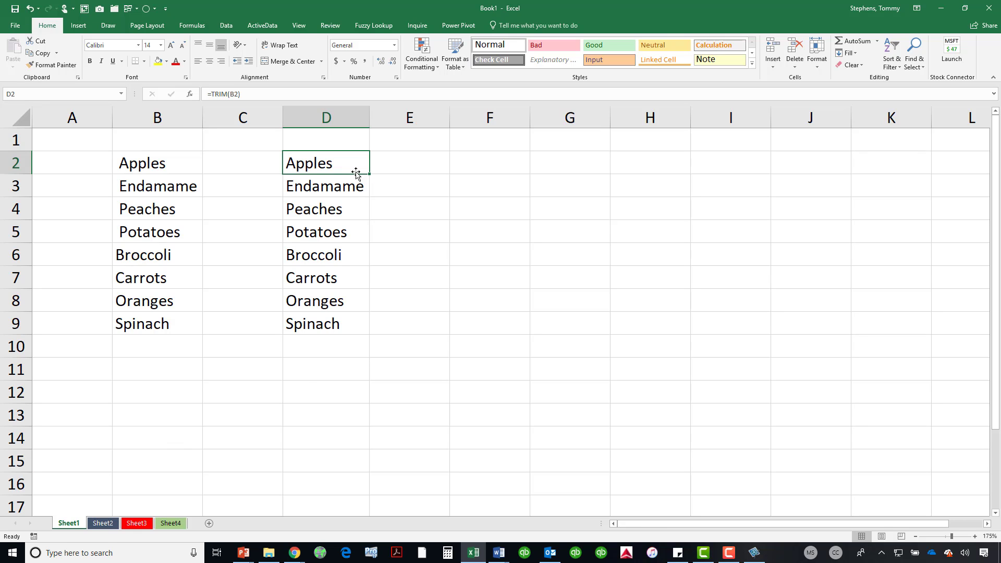
# Replace the TRIM formulas in D2:D9 with their values by copying the range and pasting values over it
pyautogui.hotkey('ctrl', 'shift', 'Down')
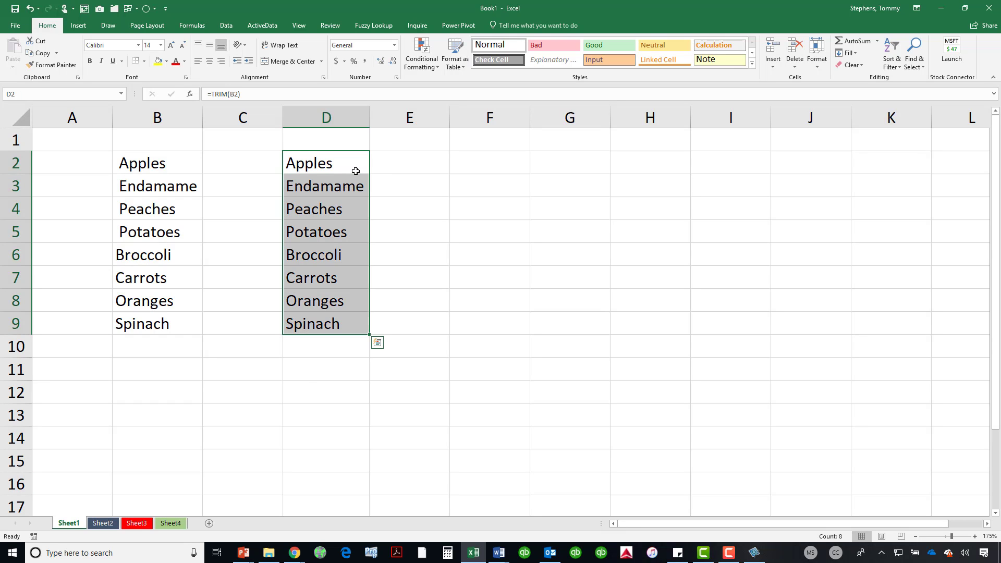
pyautogui.hotkey('ctrl', 'c')
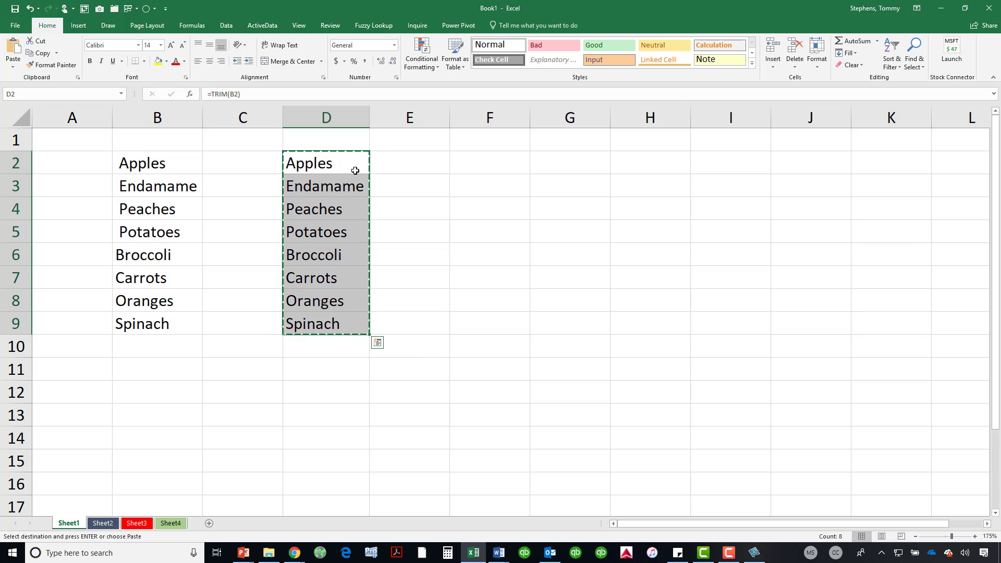
pyautogui.click(13, 67)
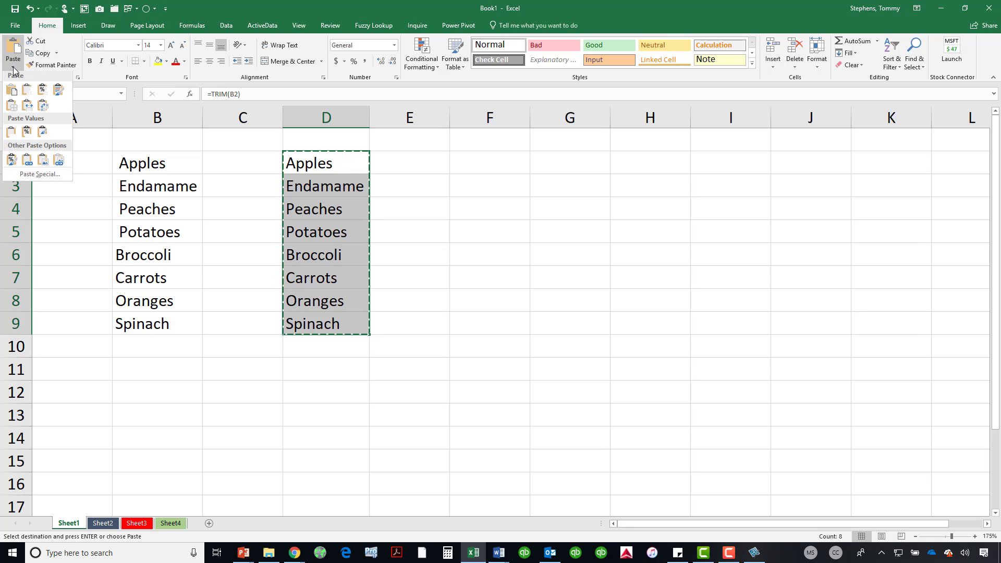
pyautogui.click(13, 134)
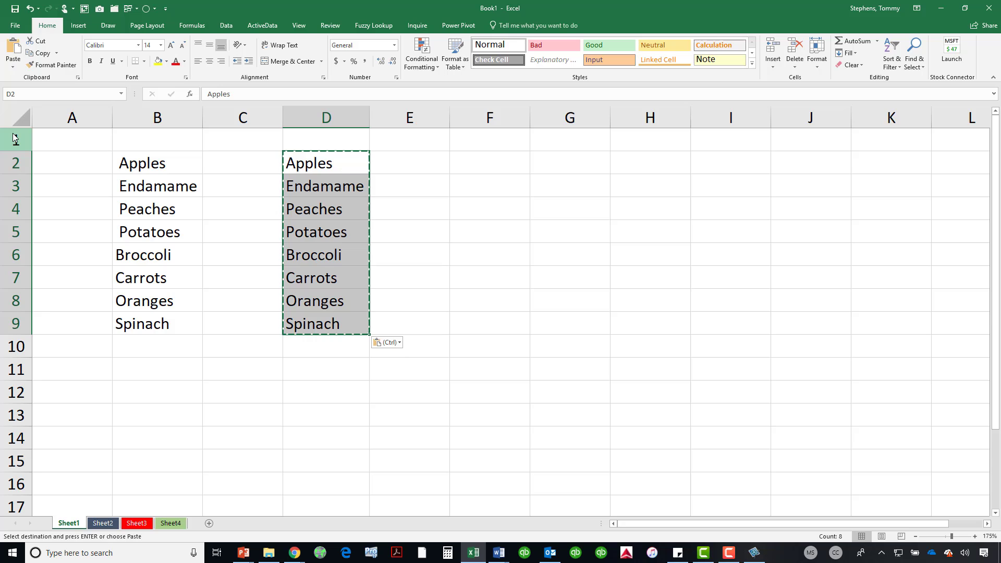
pyautogui.doubleClick(344, 168)
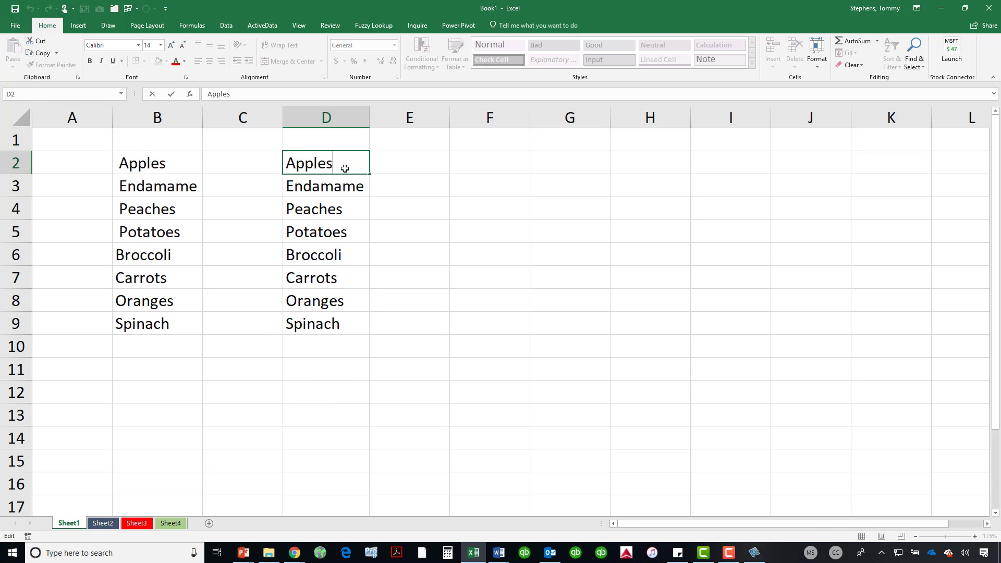
pyautogui.doubleClick(219, 94)
# Sort the trimmed values in D2:D9 from A to Z
pyautogui.click(344, 165)
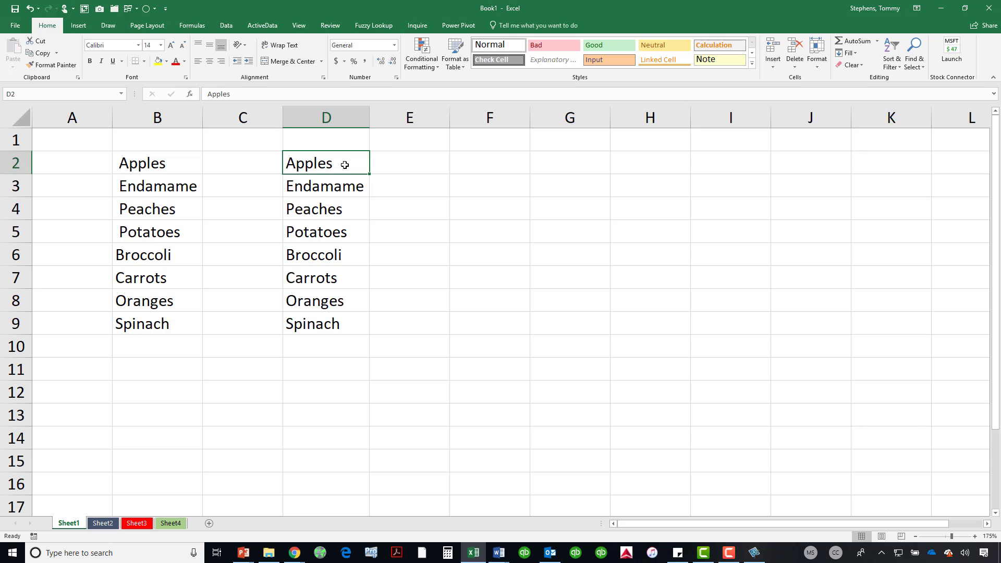
pyautogui.click(900, 67)
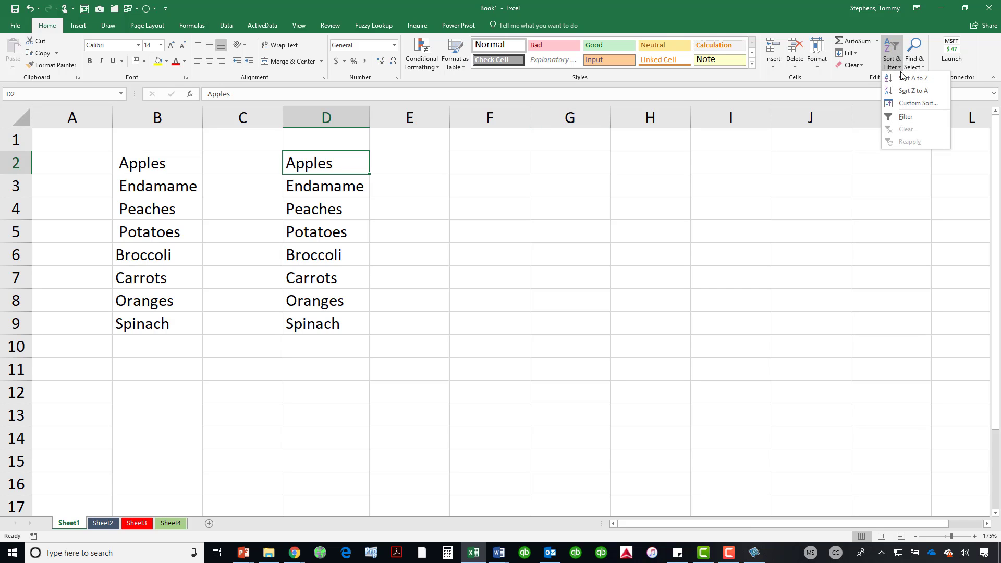
pyautogui.click(901, 78)
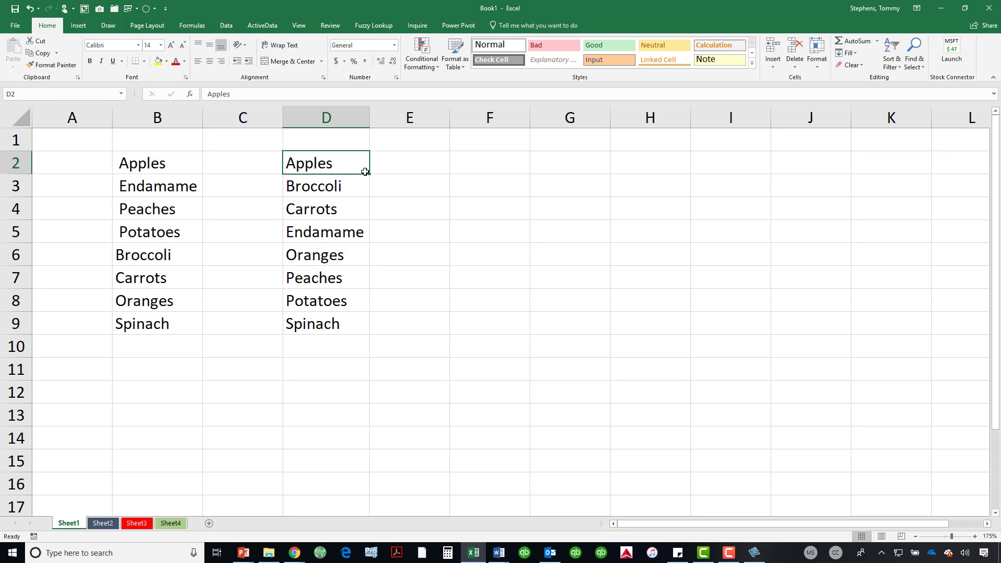
pyautogui.moveTo(335, 164); pyautogui.dragTo(334, 322)
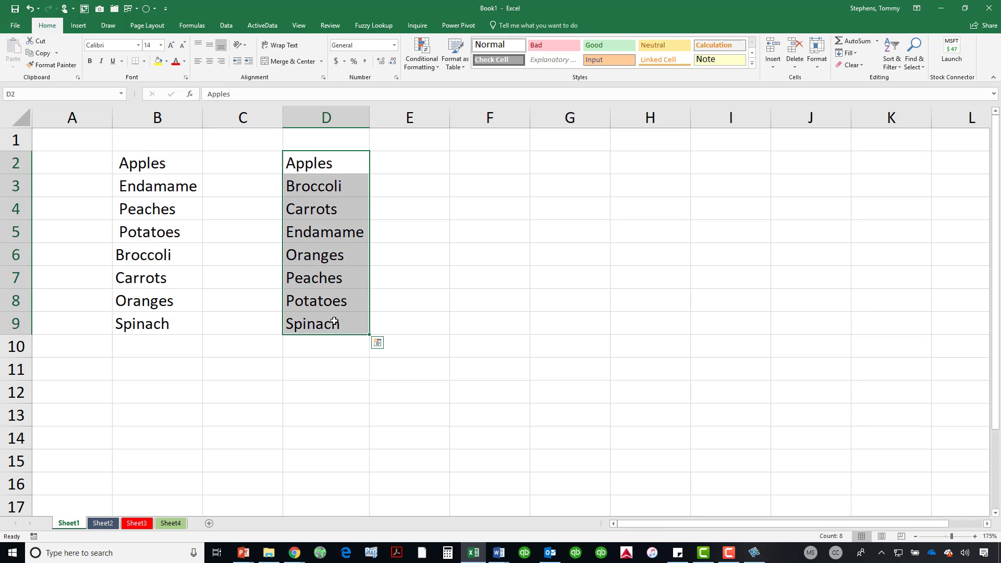
pyautogui.hotkey('alt', 'Tab')
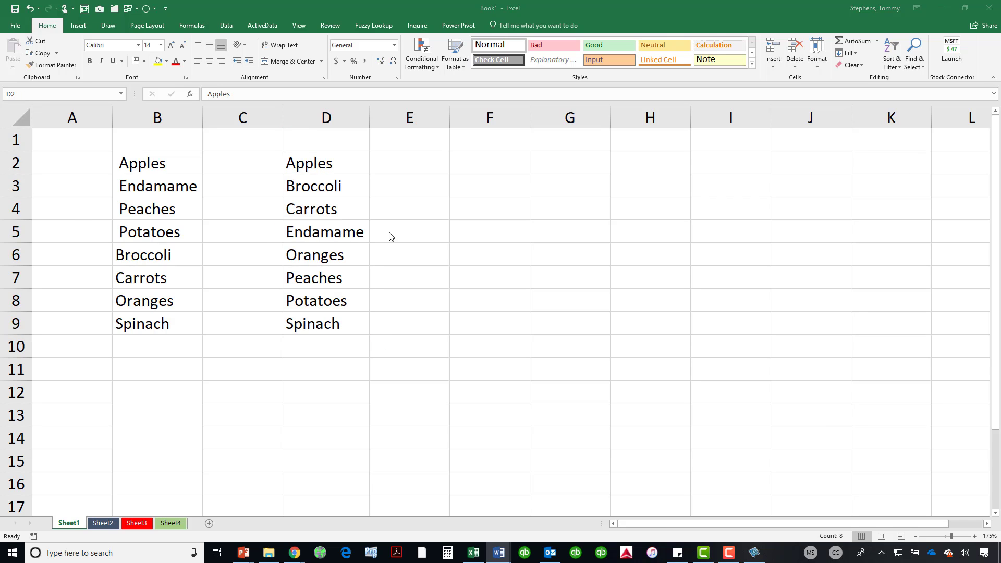